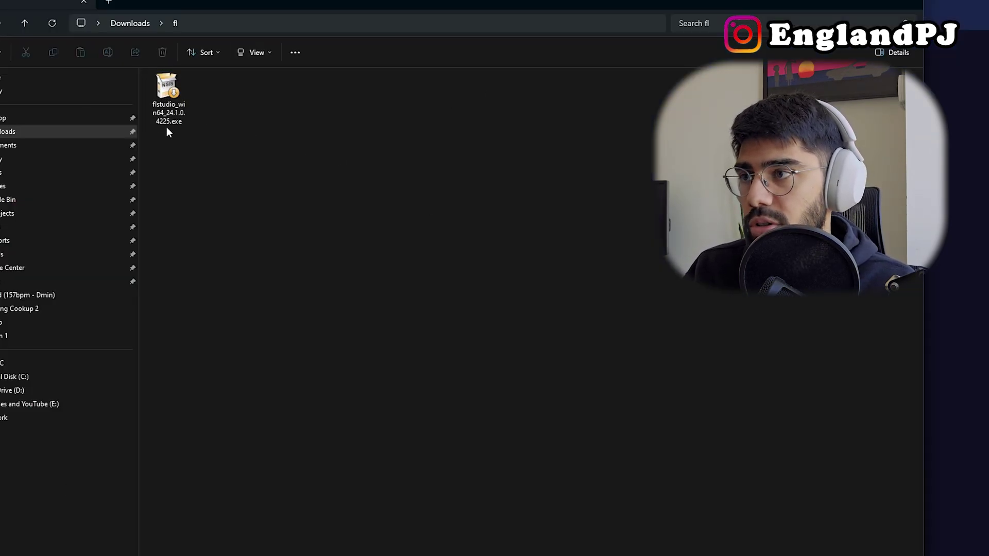
Step: Launch the FL Studio 2024 installer, accept the licence, install for all users, and leave Settings > Clear unchecked
{"action": "double_click", "coordinate": [168, 111]}
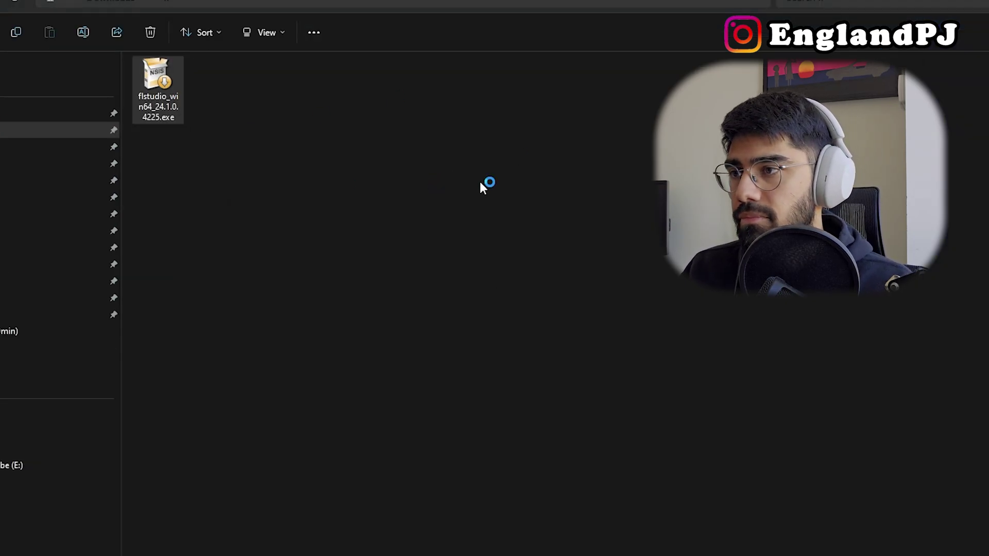
{"action": "left_click", "coordinate": [499, 382]}
{"action": "left_click", "coordinate": [500, 383]}
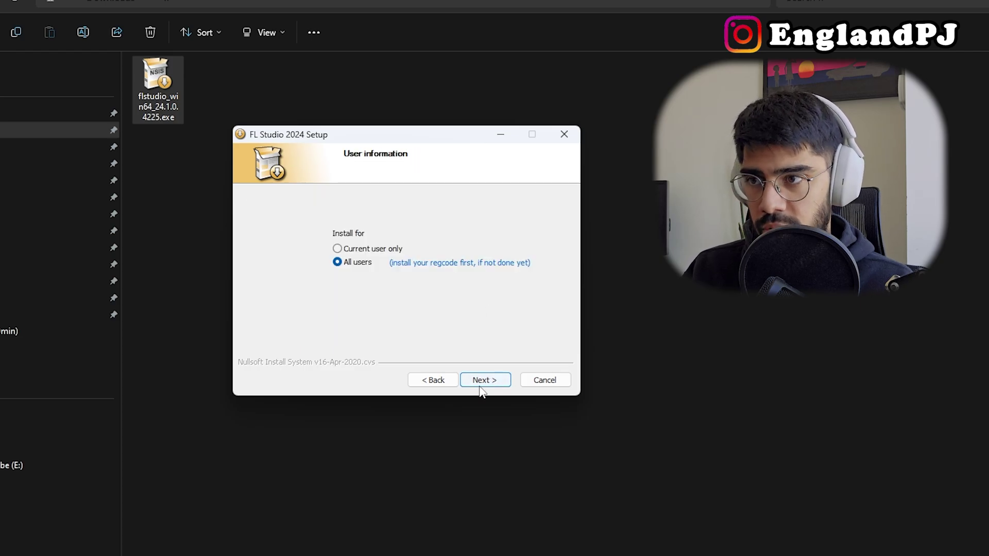
{"action": "left_click", "coordinate": [480, 384]}
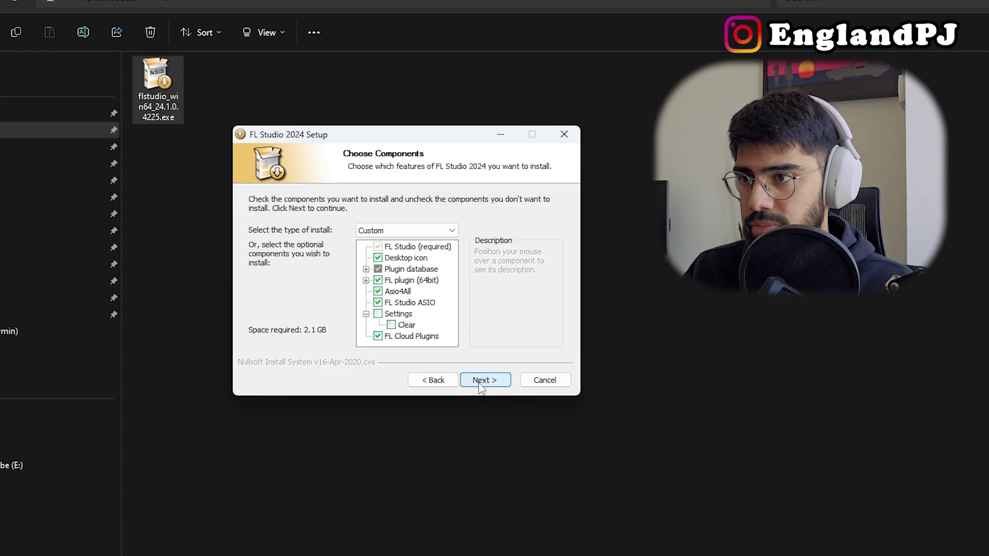
{"action": "left_click", "coordinate": [405, 319]}
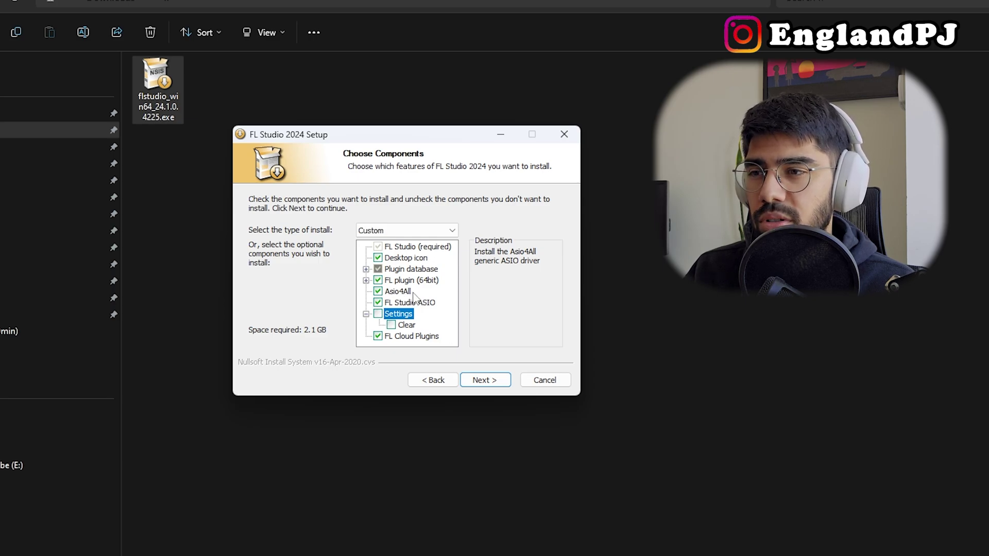
Step: Edit the Destination Folder to read C:\Program Files\Image-Line\FL Studio 2024, beside the older version folders
{"action": "left_click", "coordinate": [487, 385]}
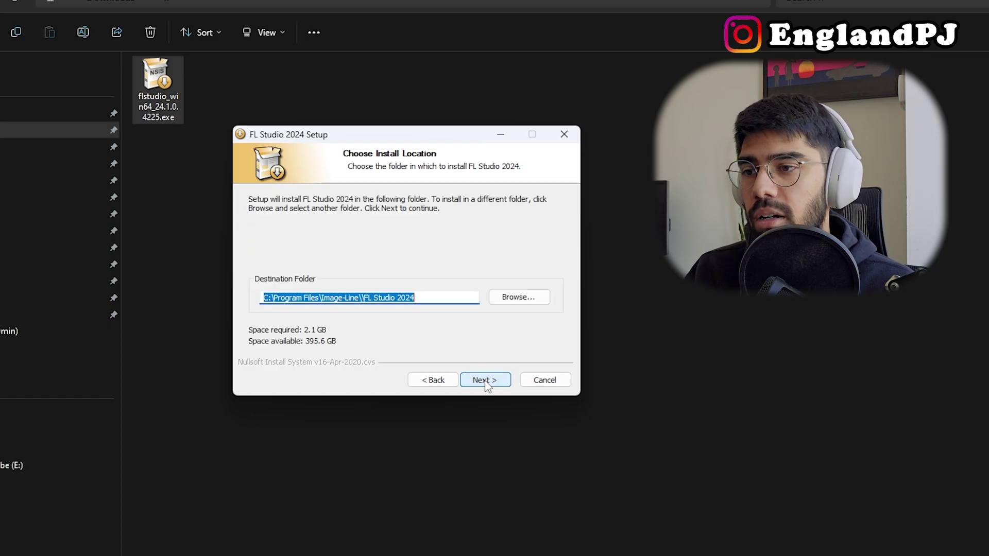
{"action": "left_click_drag", "start_coordinate": [425, 304], "coordinate": [214, 302]}
{"action": "left_click", "coordinate": [427, 299]}
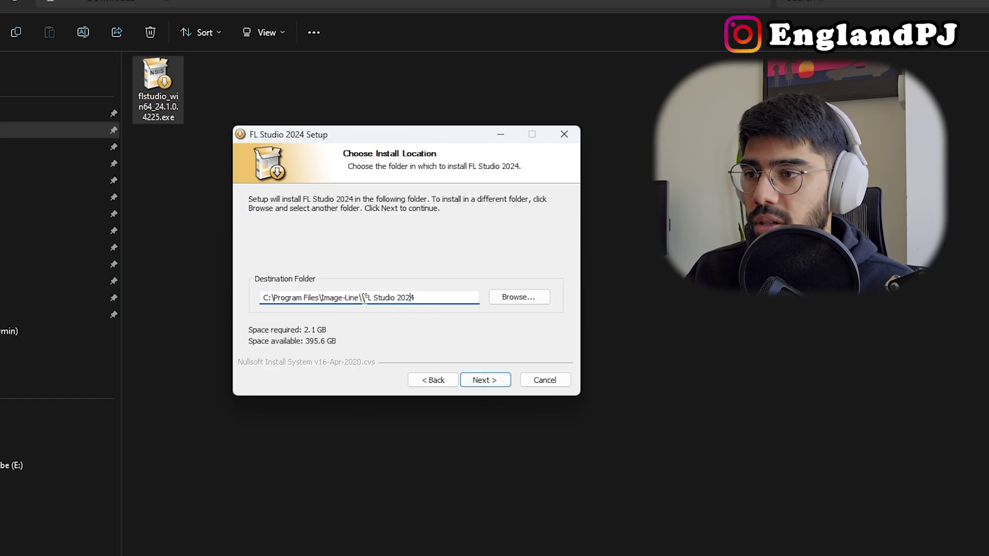
{"action": "left_click_drag", "start_coordinate": [364, 298], "coordinate": [163, 293]}
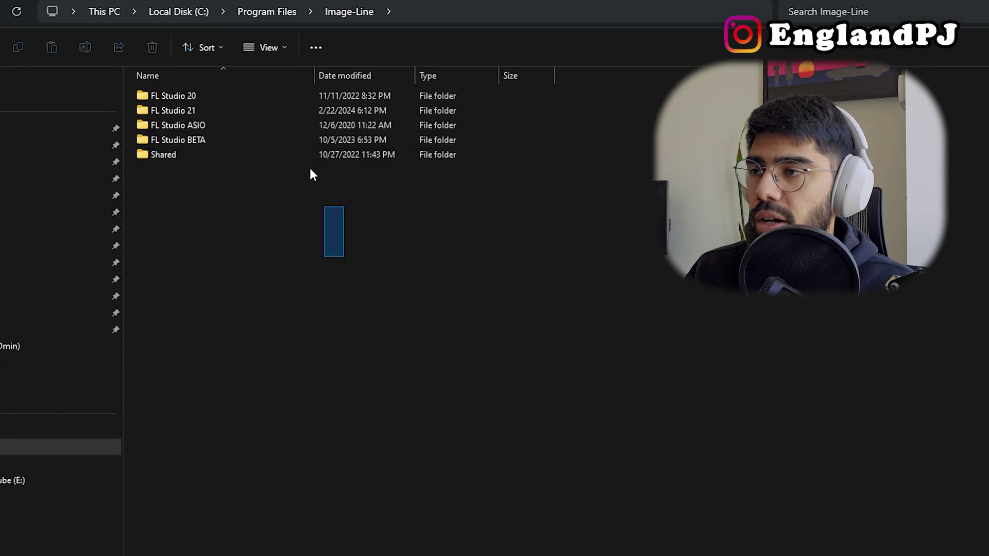
{"action": "left_click_drag", "start_coordinate": [300, 150], "coordinate": [265, 95]}
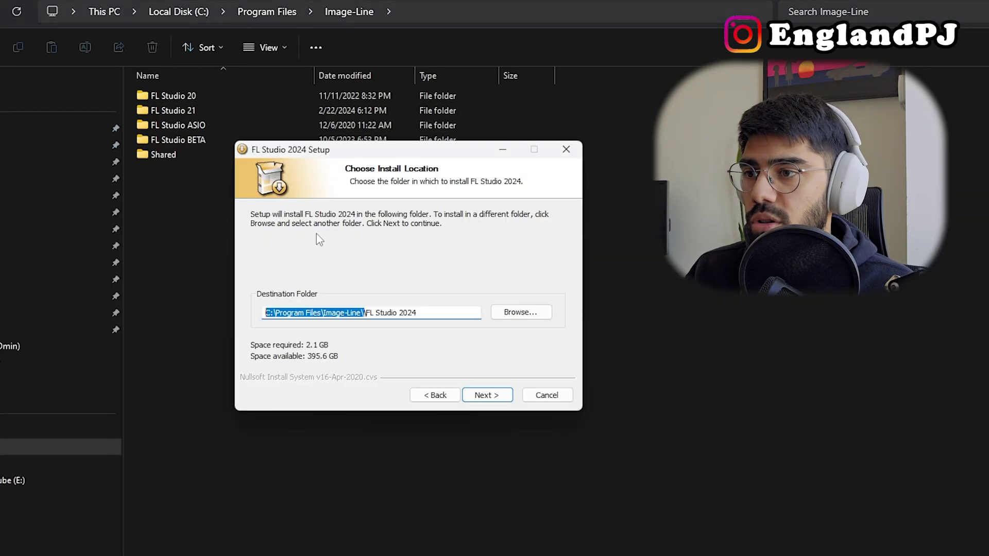
{"action": "key", "text": "Right"}
{"action": "type", "text": "\\"}
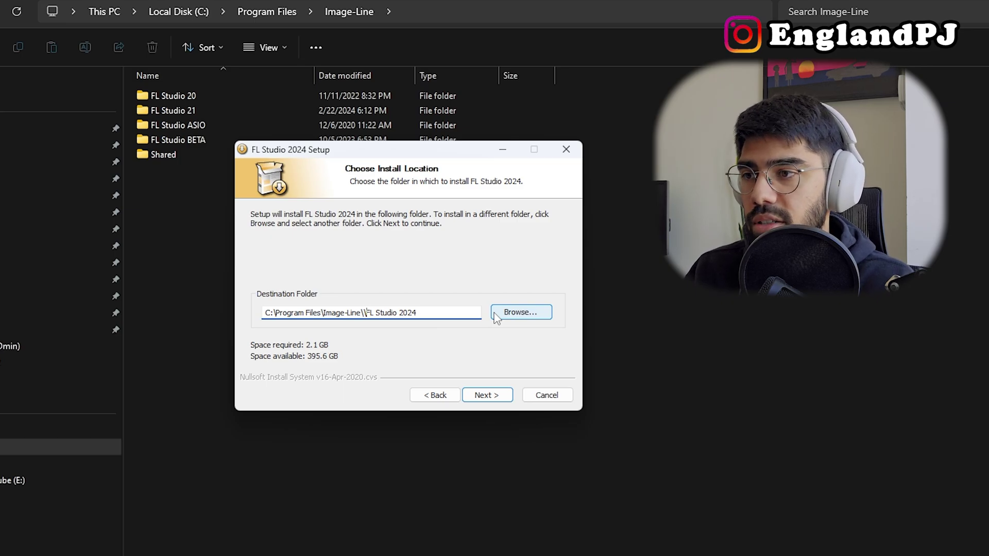
{"action": "key", "text": "BackSpace"}
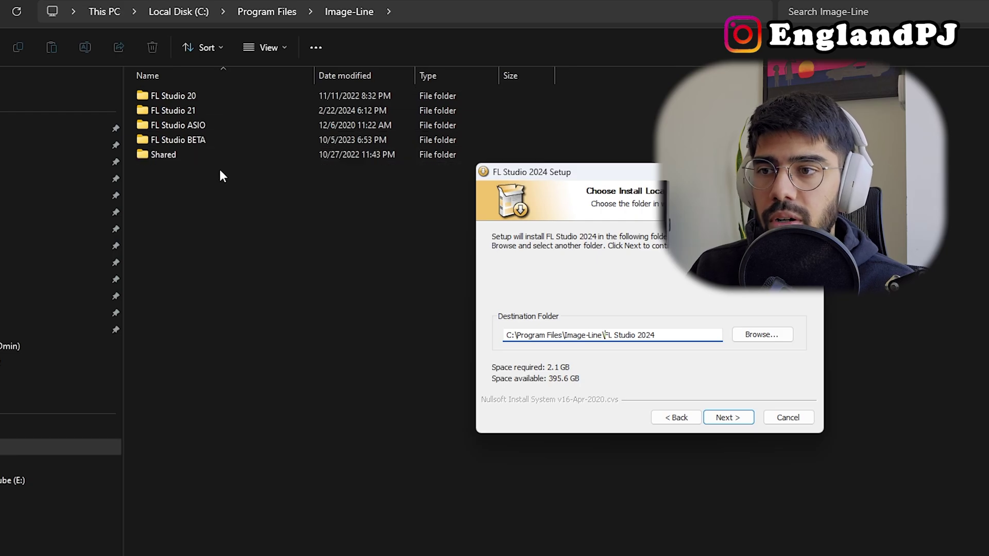
{"action": "triple_click", "coordinate": [664, 335]}
{"action": "left_click", "coordinate": [694, 332]}
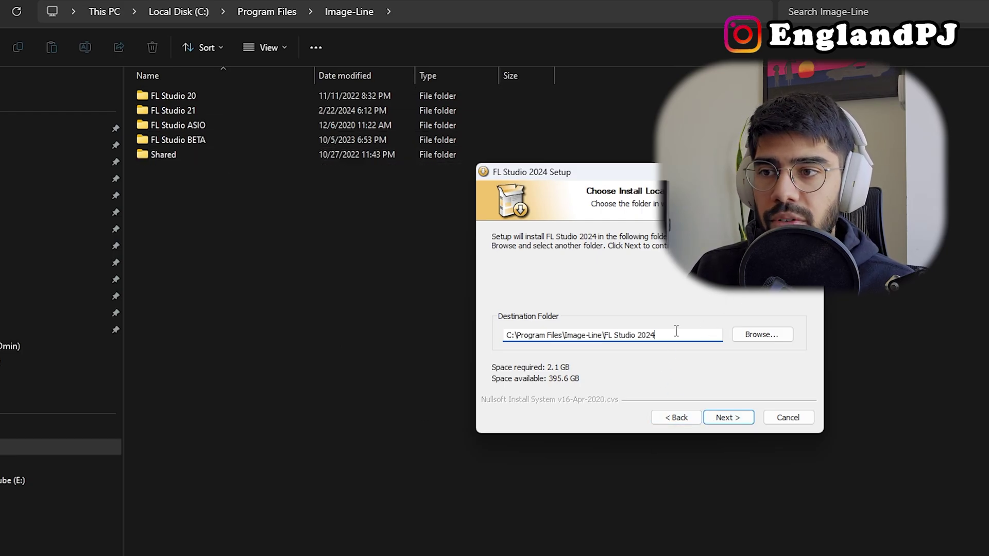
Step: Check the VstPlugins64 folder contents in Explorer for the 64-bit VST plugin location
{"action": "left_click", "coordinate": [732, 417]}
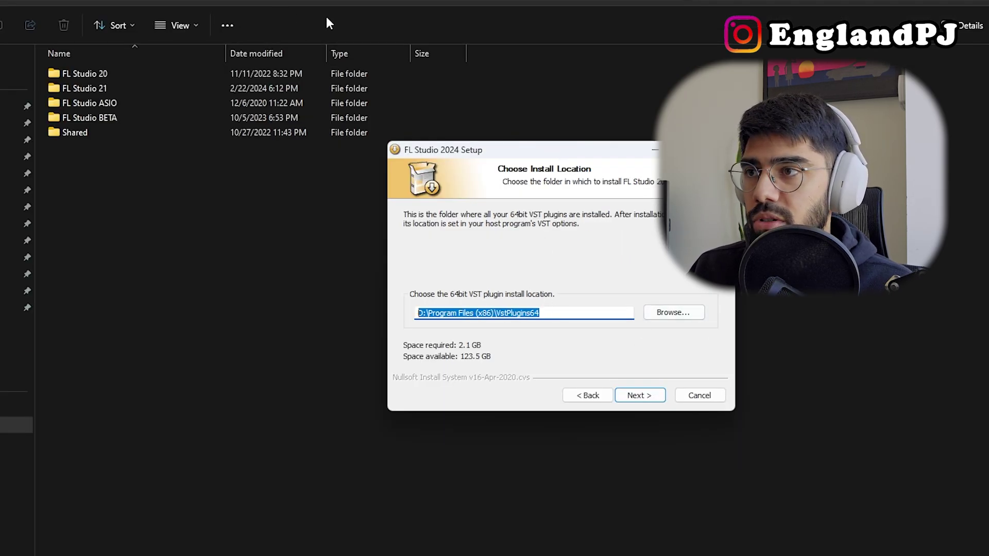
{"action": "left_click", "coordinate": [384, 2]}
{"action": "key", "text": "ctrl+v"}
{"action": "key", "text": "Return"}
{"action": "scroll", "coordinate": [660, 319], "scroll_direction": "down", "scroll_amount": 3}
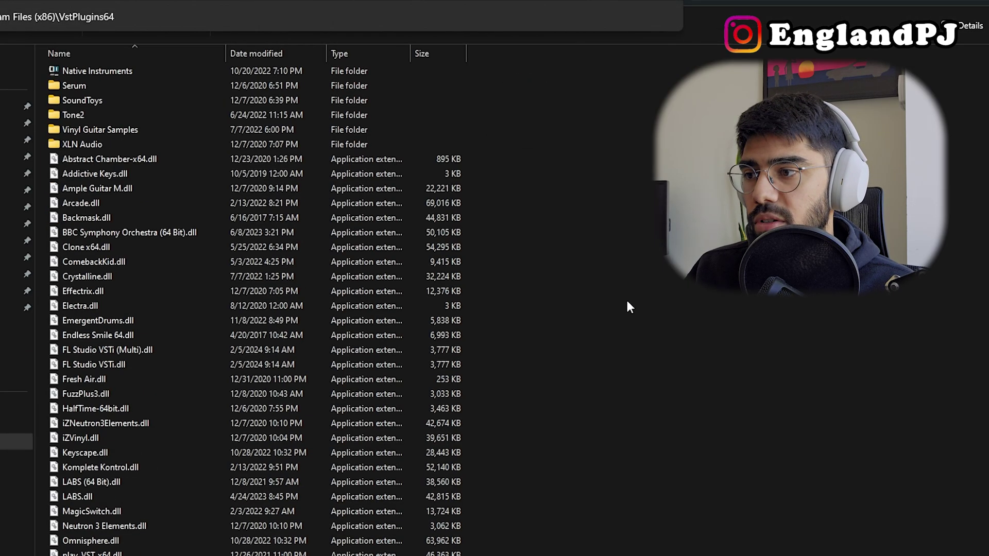
Step: Keep the VST location at D:\Program Files (x86)\VstPlugins64 and start the installation
{"action": "key", "text": "alt+Tab"}
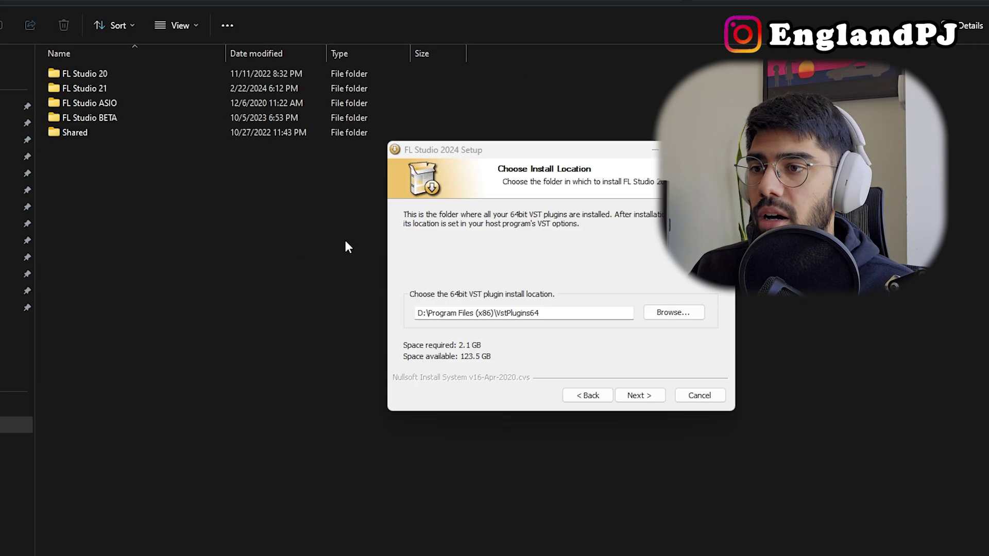
{"action": "key", "text": "alt+Tab"}
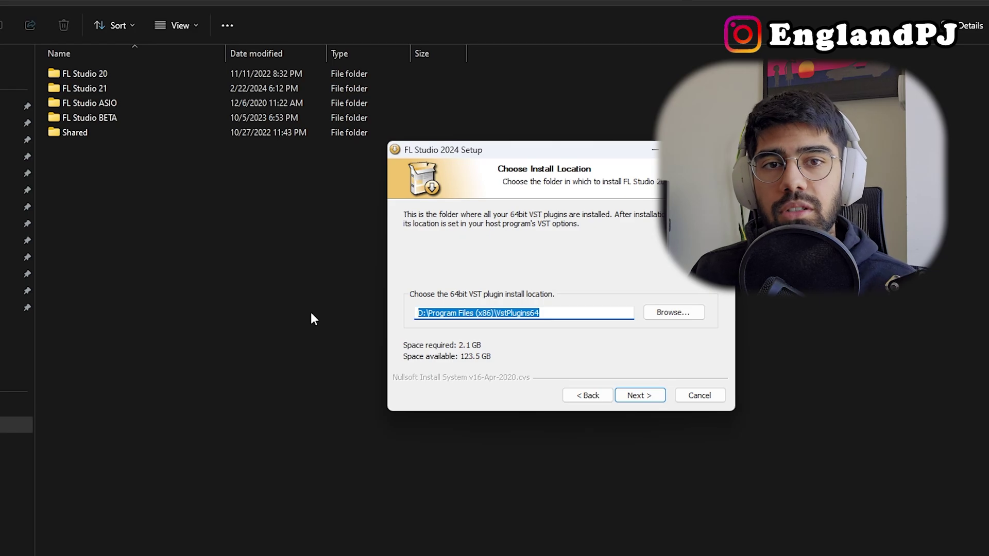
{"action": "left_click", "coordinate": [653, 395]}
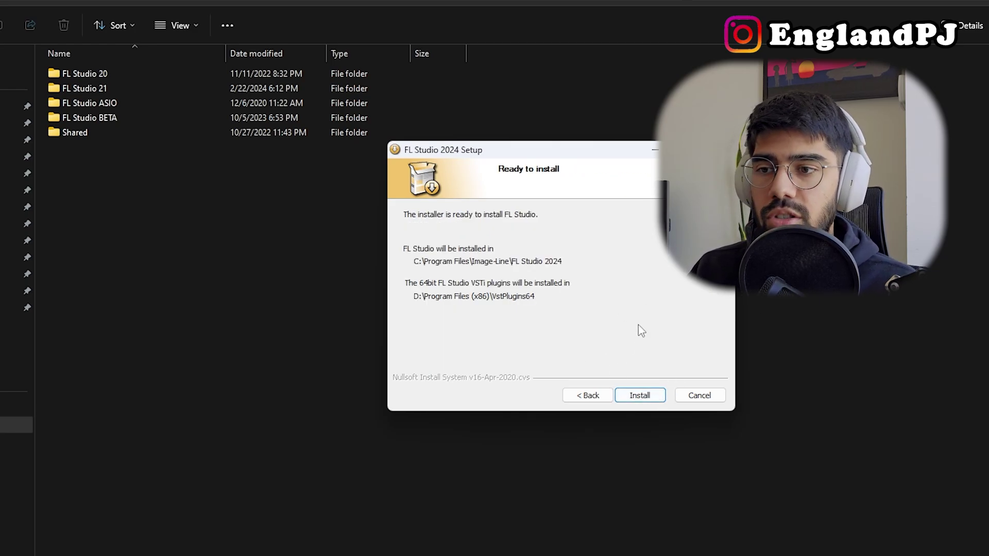
{"action": "key", "text": "Return"}
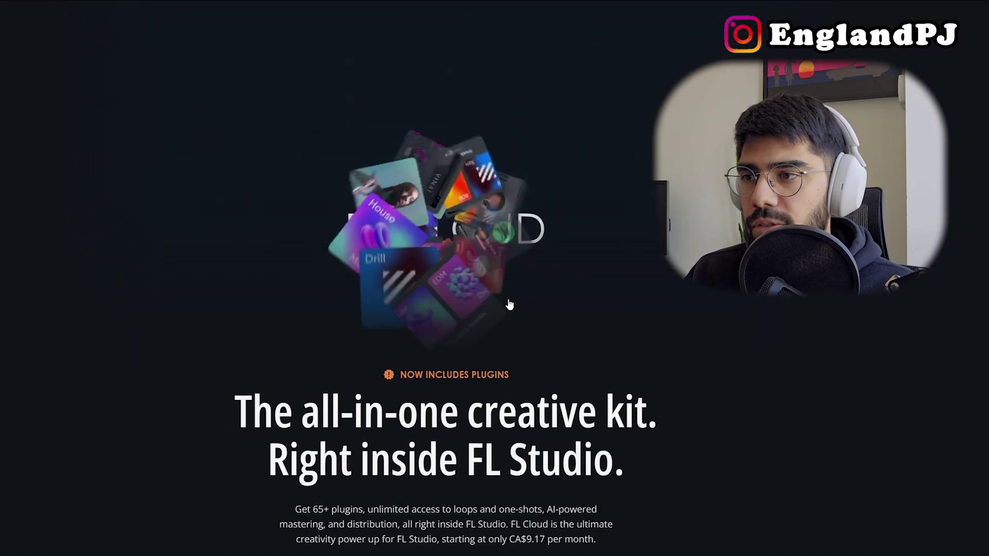
Step: Scroll through the FL Cloud page, reading the Sounds and Plugins cards, including Baby Audio
{"action": "scroll", "coordinate": [509, 304], "scroll_direction": "down", "scroll_amount": 8}
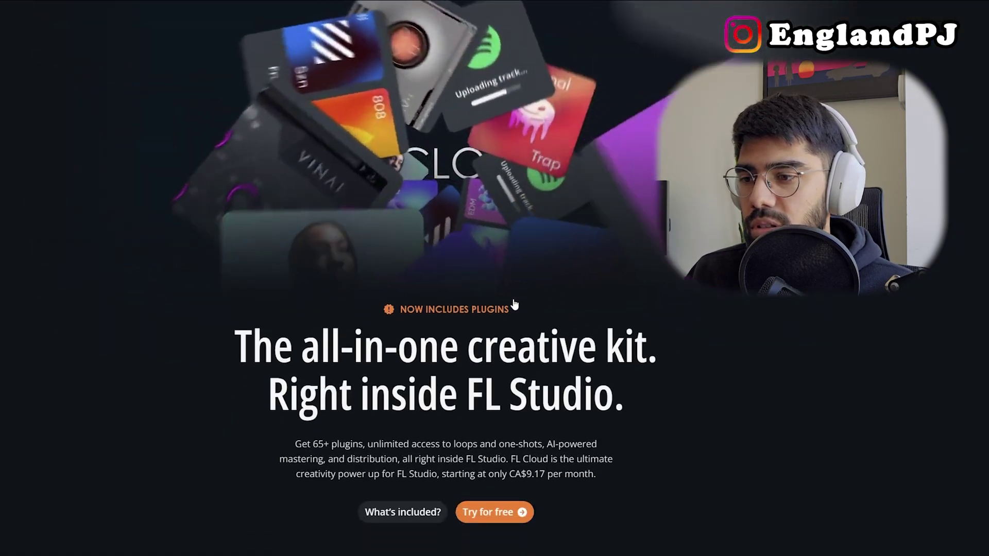
{"action": "scroll", "coordinate": [511, 300], "scroll_direction": "down", "scroll_amount": 8}
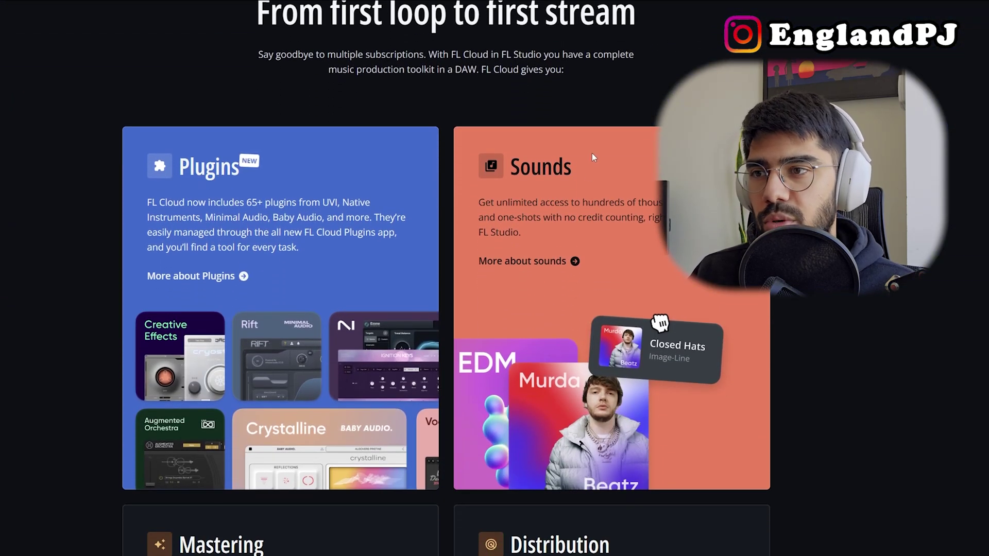
{"action": "left_click_drag", "start_coordinate": [573, 168], "coordinate": [503, 165]}
{"action": "left_click_drag", "start_coordinate": [342, 203], "coordinate": [192, 164]}
{"action": "left_click", "coordinate": [386, 195]}
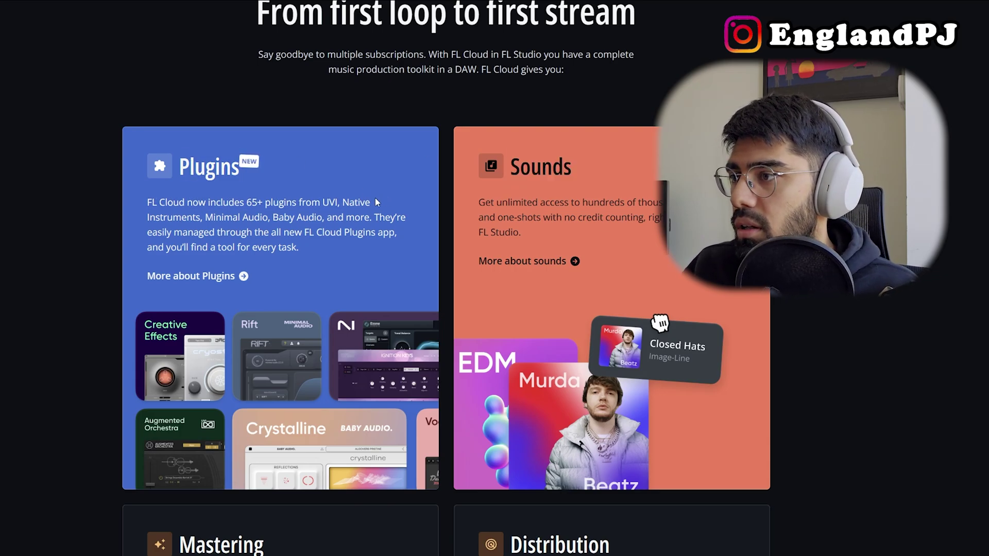
{"action": "scroll", "coordinate": [376, 197], "scroll_direction": "down", "scroll_amount": 3}
{"action": "scroll", "coordinate": [369, 196], "scroll_direction": "up", "scroll_amount": 2}
{"action": "scroll", "coordinate": [375, 202], "scroll_direction": "up", "scroll_amount": 2}
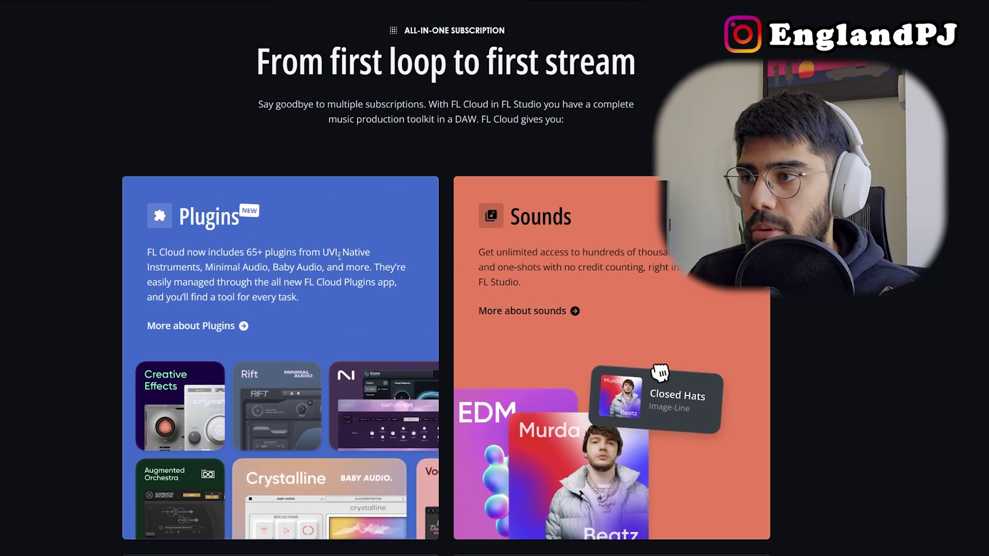
{"action": "left_click_drag", "start_coordinate": [204, 267], "coordinate": [314, 269]}
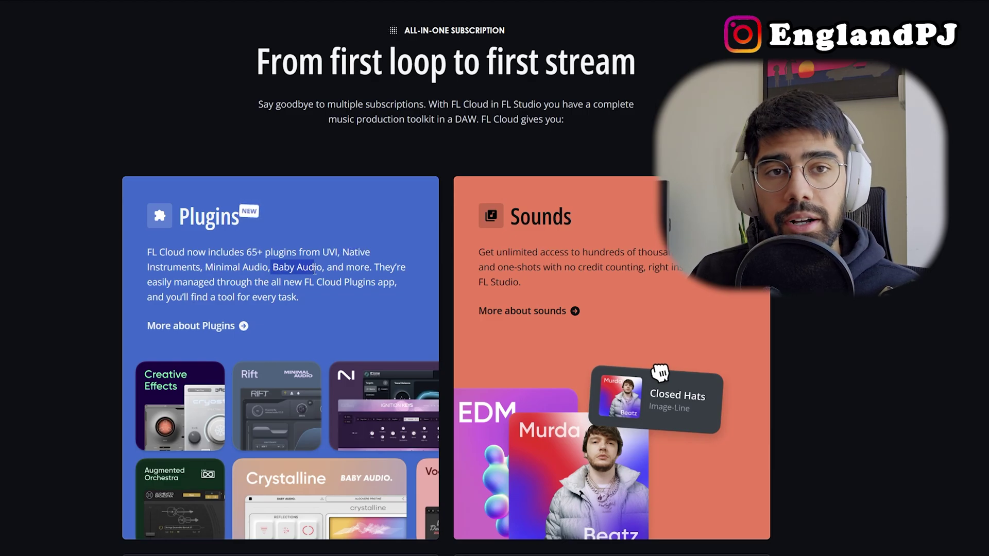
{"action": "left_click", "coordinate": [288, 273]}
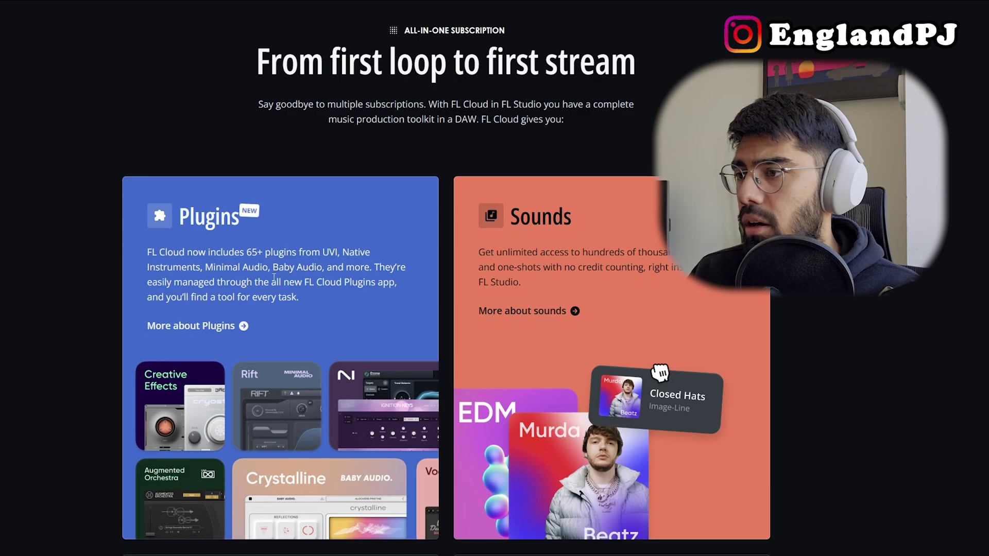
{"action": "scroll", "coordinate": [243, 330], "scroll_direction": "down", "scroll_amount": 3}
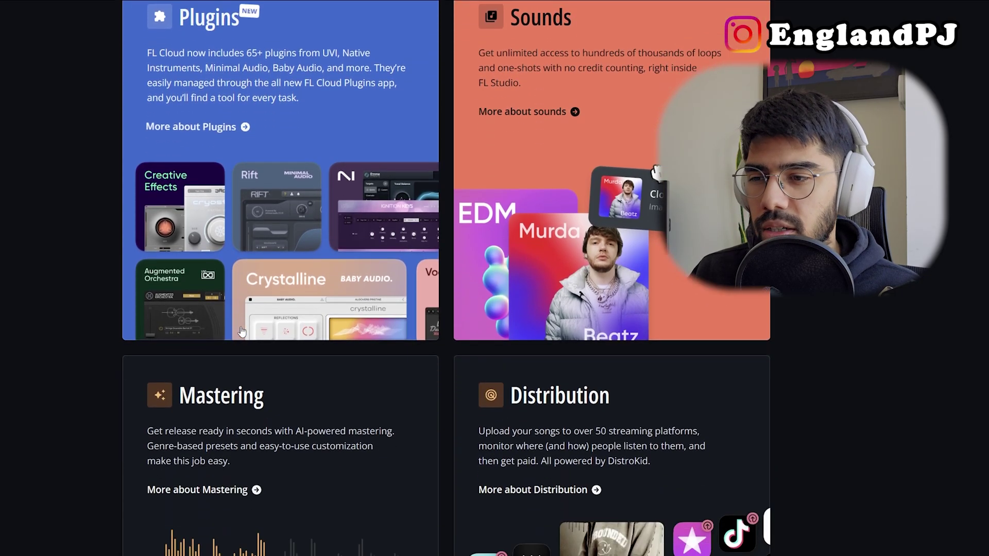
{"action": "scroll", "coordinate": [240, 326], "scroll_direction": "up", "scroll_amount": 4}
Step: Open the included-plugins details and scroll down the plugin list past Ignition Keys
{"action": "left_click", "coordinate": [230, 374]}
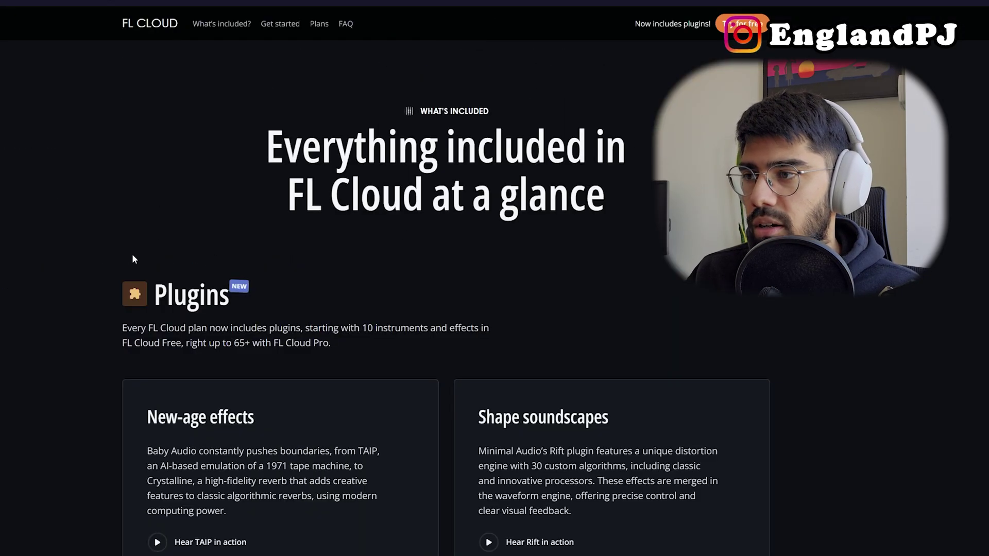
{"action": "scroll", "coordinate": [339, 244], "scroll_direction": "down", "scroll_amount": 5}
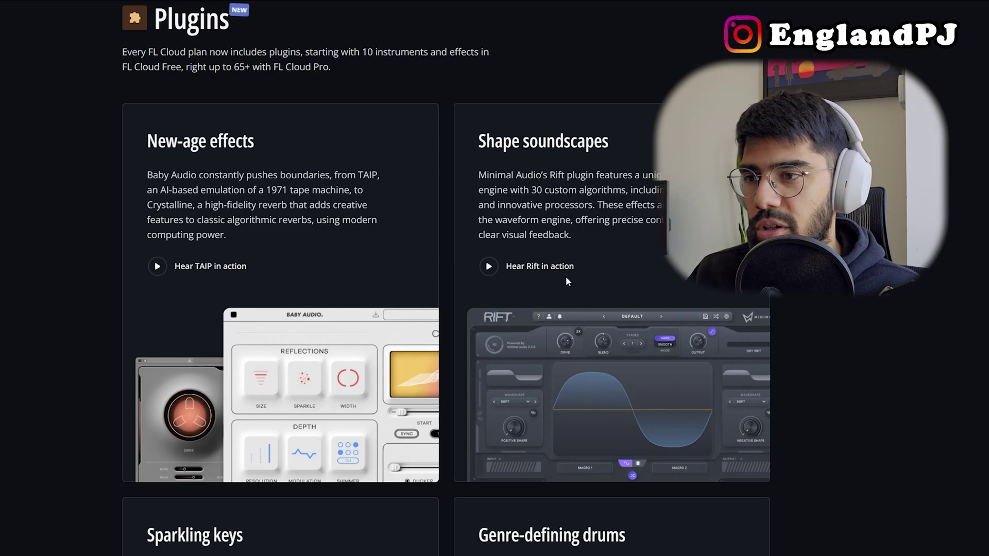
{"action": "scroll", "coordinate": [680, 274], "scroll_direction": "down", "scroll_amount": 3}
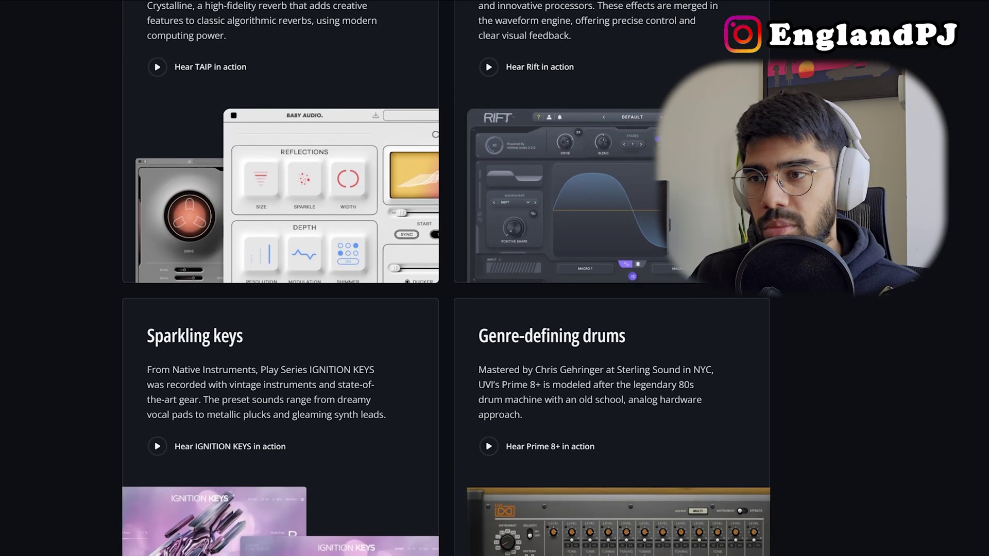
{"action": "scroll", "coordinate": [446, 278], "scroll_direction": "down", "scroll_amount": 5}
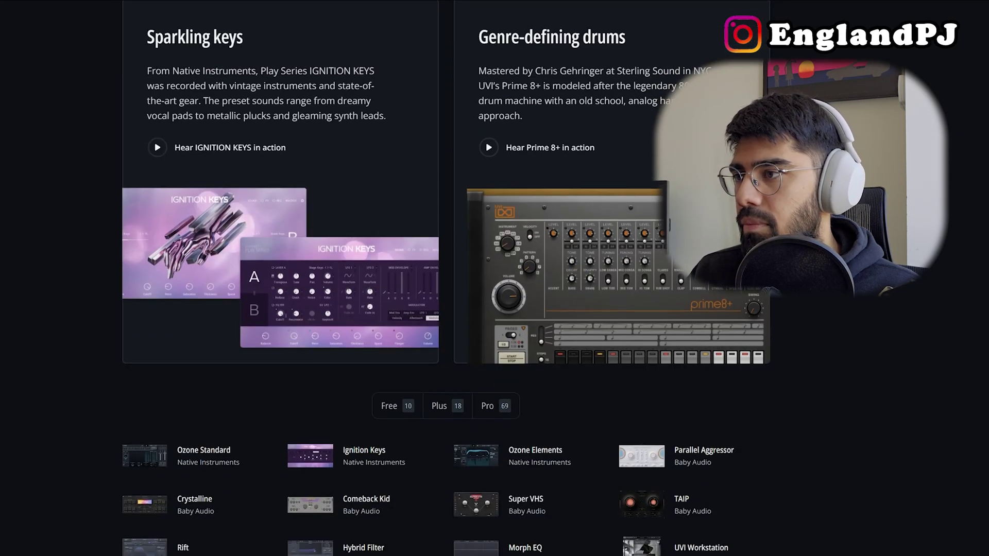
{"action": "scroll", "coordinate": [404, 298], "scroll_direction": "down", "scroll_amount": 2}
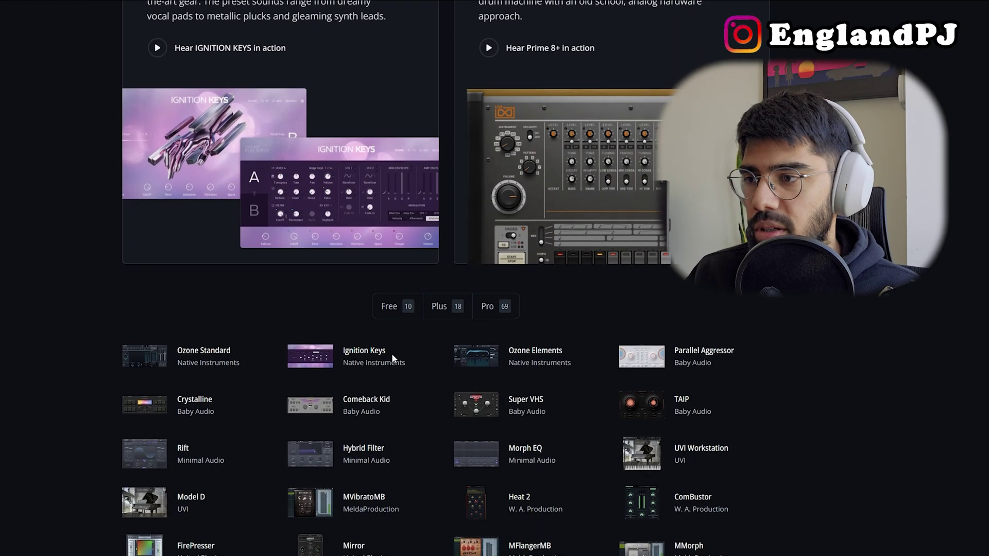
{"action": "left_click_drag", "start_coordinate": [392, 353], "coordinate": [341, 354]}
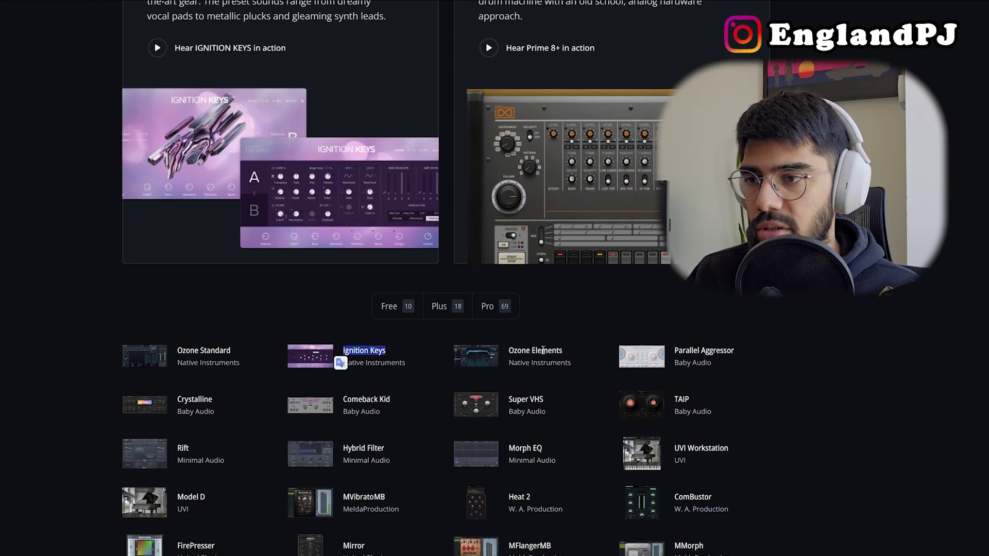
{"action": "left_click", "coordinate": [548, 407]}
{"action": "scroll", "coordinate": [575, 383], "scroll_direction": "down", "scroll_amount": 3}
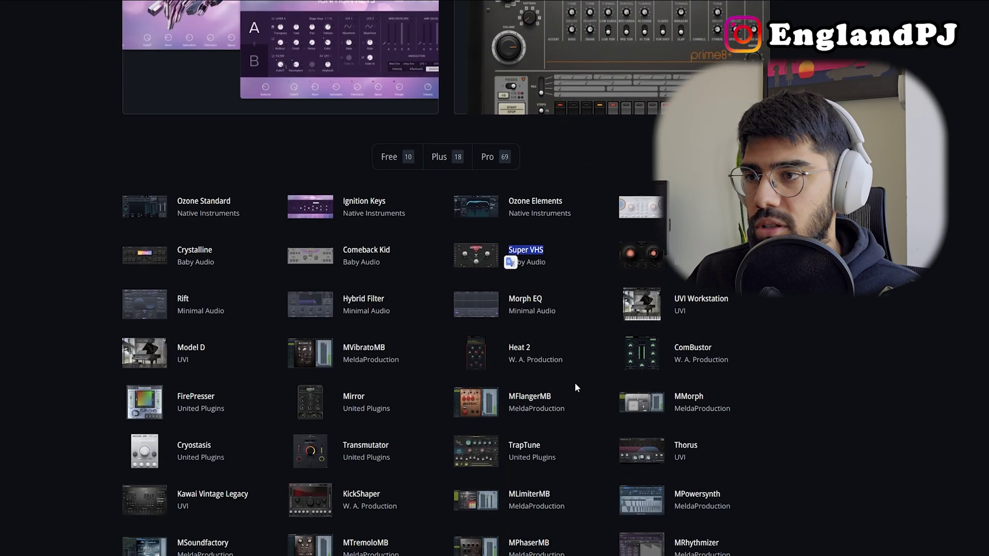
Step: Filter the plugin list to Plus, then to the 10 Free plugins, and reach the pricing section
{"action": "left_click", "coordinate": [460, 162]}
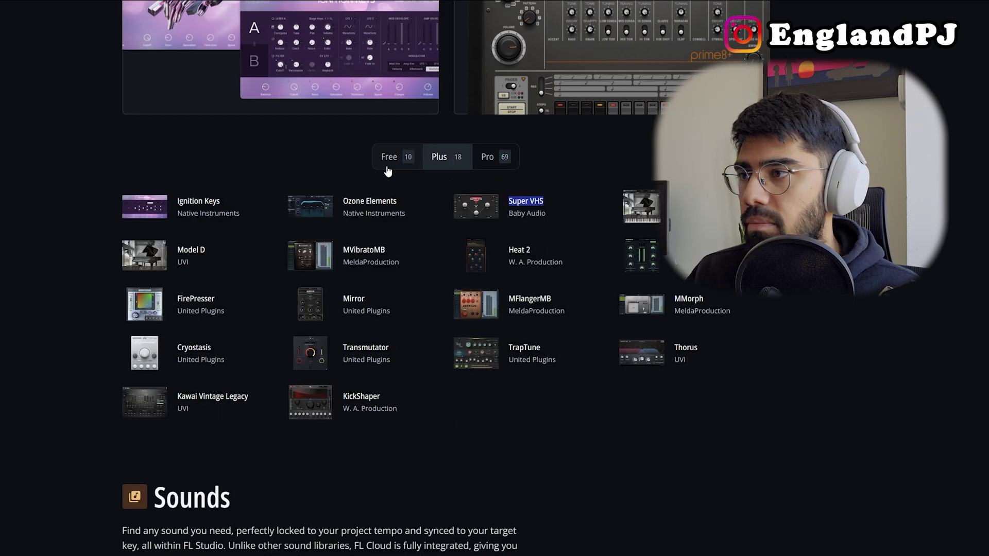
{"action": "left_click", "coordinate": [386, 168]}
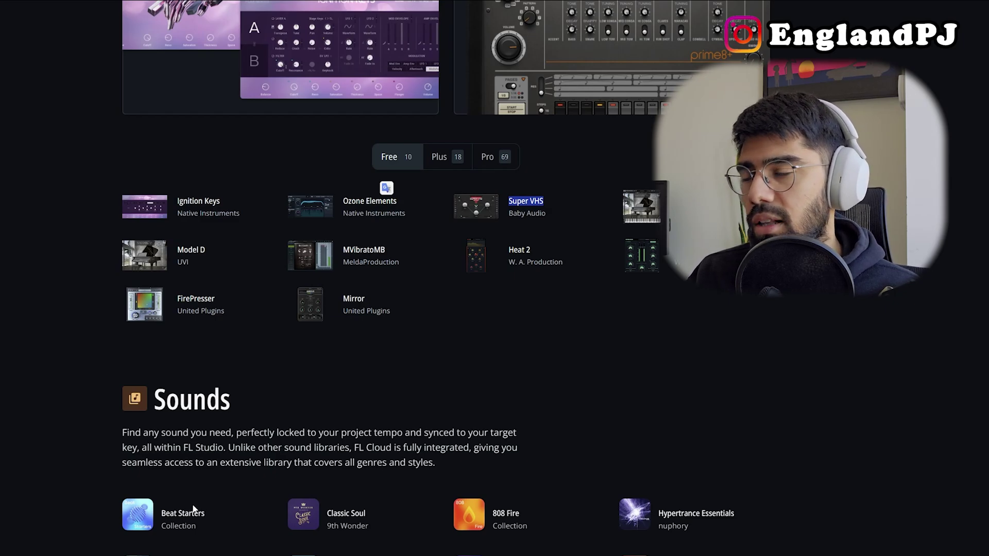
{"action": "scroll", "coordinate": [192, 507], "scroll_direction": "up", "scroll_amount": 8}
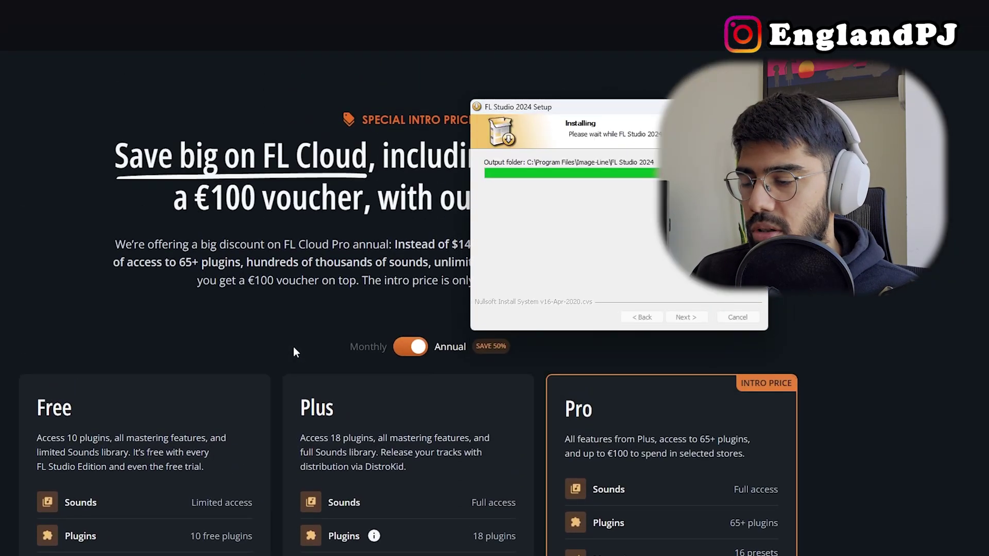
{"action": "scroll", "coordinate": [294, 352], "scroll_direction": "down", "scroll_amount": 1}
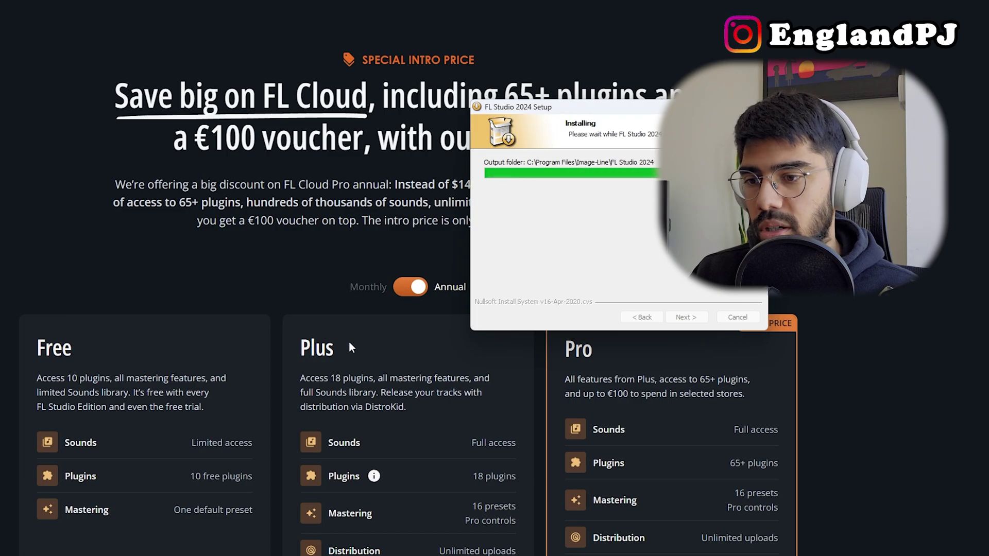
Step: Get past the unlock and FL Studio Mobile pages, finish setup, and launch FL Studio 2024
{"action": "scroll", "coordinate": [349, 343], "scroll_direction": "down", "scroll_amount": 2}
{"action": "scroll", "coordinate": [347, 345], "scroll_direction": "up", "scroll_amount": 1}
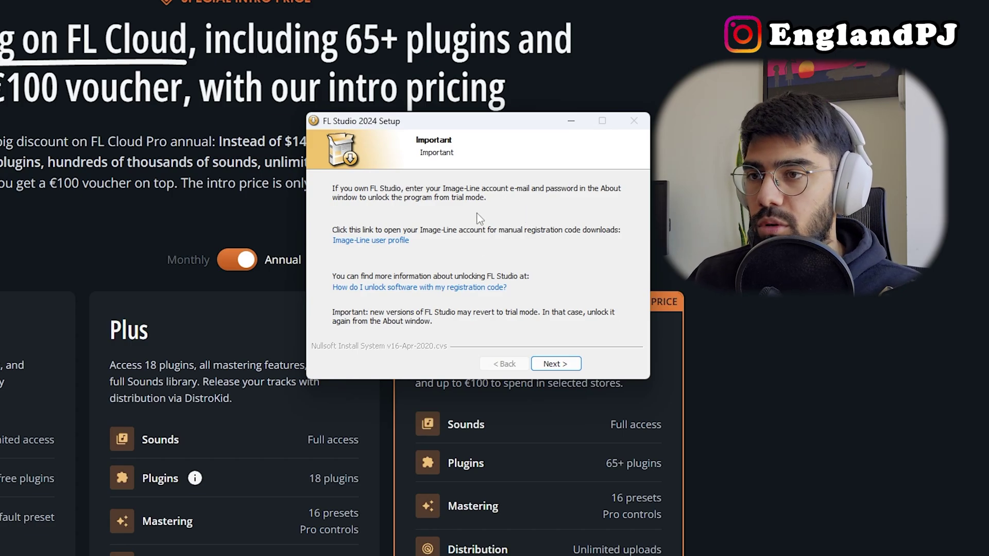
{"action": "left_click", "coordinate": [569, 364]}
{"action": "left_click", "coordinate": [555, 365]}
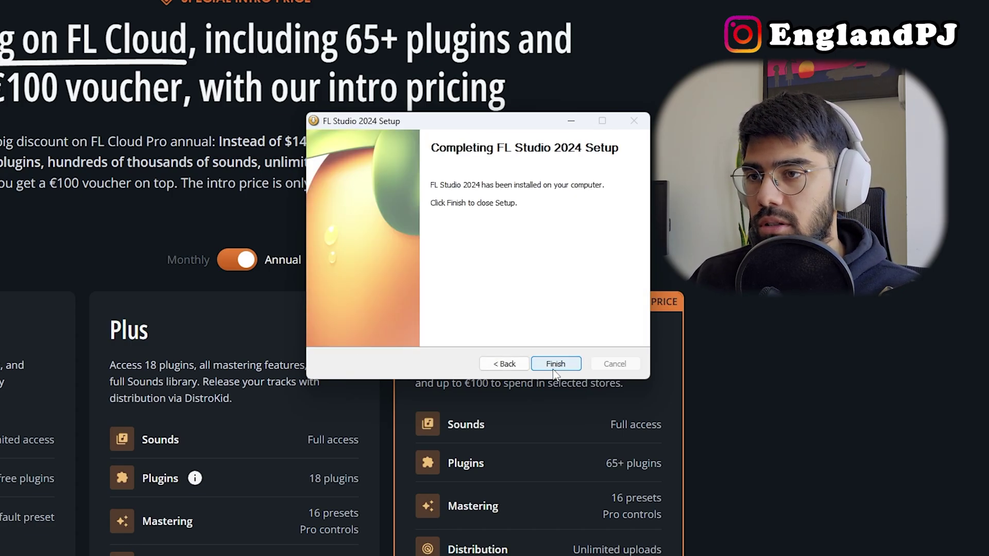
{"action": "left_click", "coordinate": [555, 364]}
{"action": "key", "text": "super"}
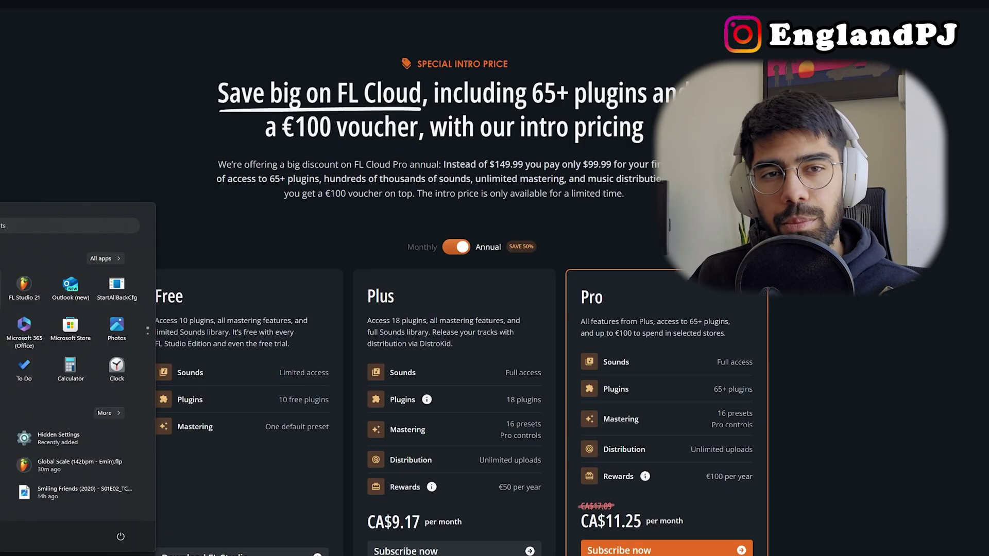
{"action": "key", "text": "super"}
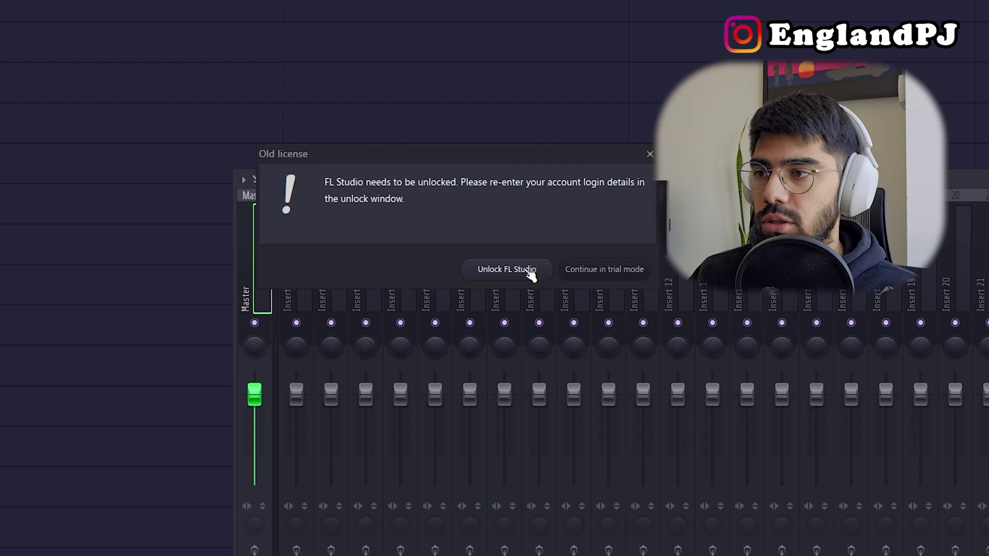
Step: Renew the FL Studio licence, dismiss the unlock error, and save the project before restarting
{"action": "left_click", "coordinate": [531, 272]}
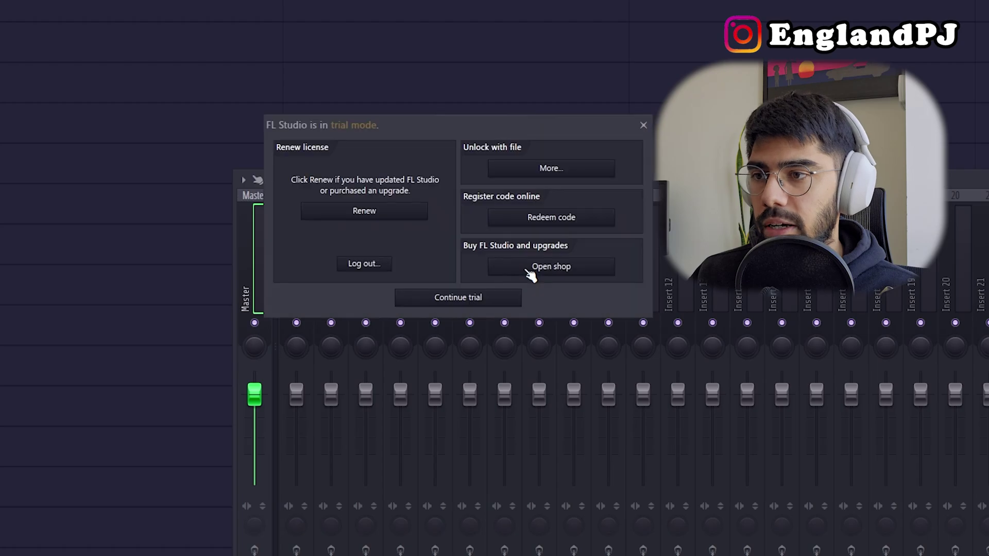
{"action": "left_click", "coordinate": [366, 210]}
{"action": "left_click_drag", "start_coordinate": [451, 166], "coordinate": [354, 170]}
{"action": "left_click", "coordinate": [621, 286]}
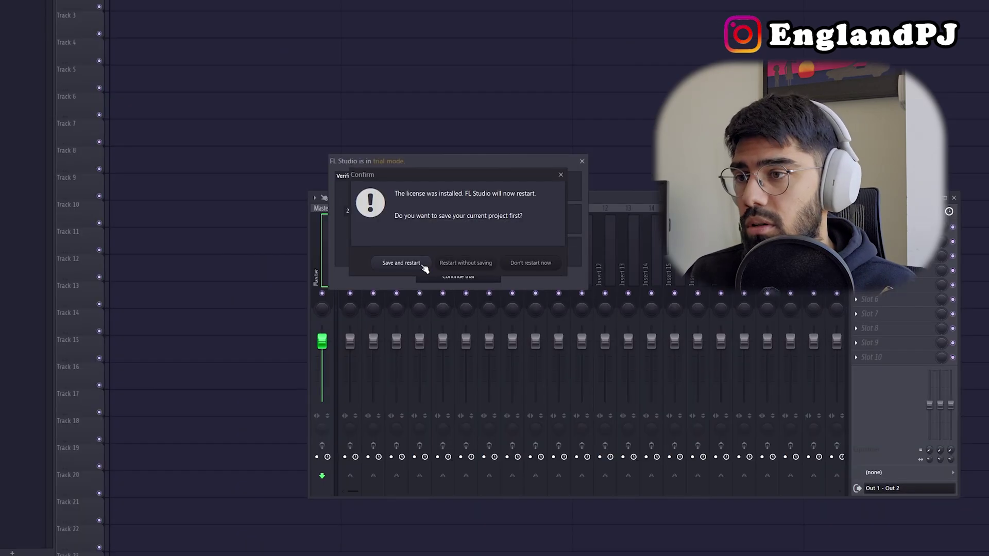
{"action": "left_click", "coordinate": [420, 263]}
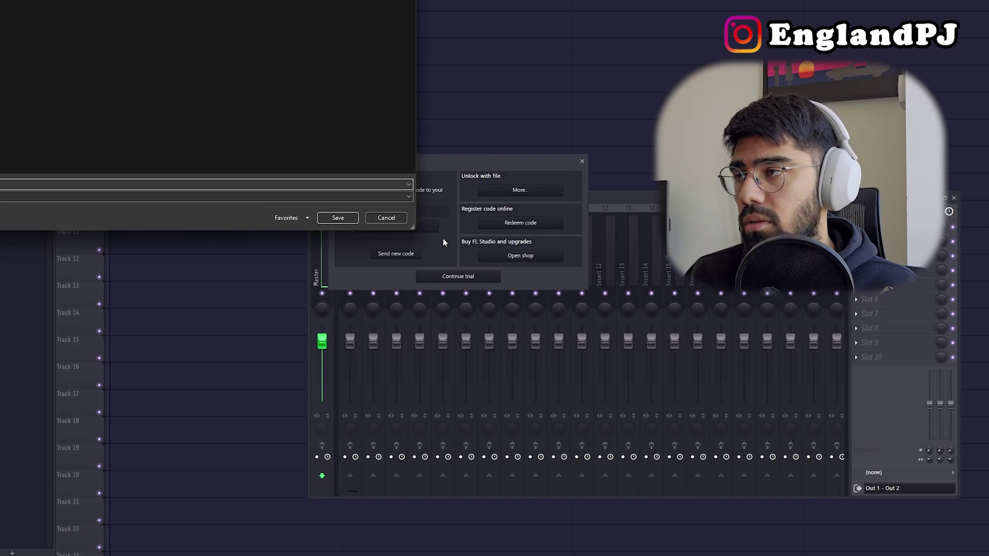
{"action": "key", "text": "Return"}
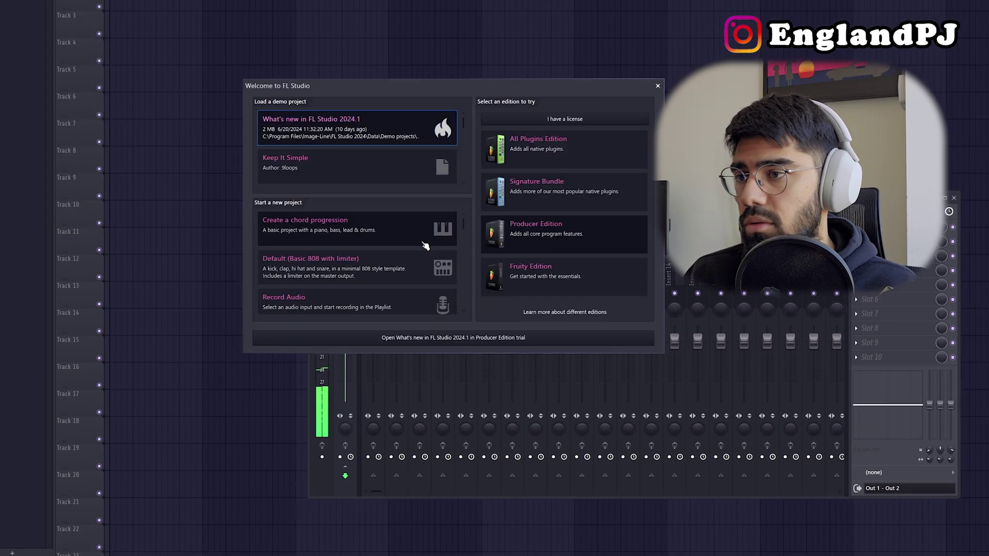